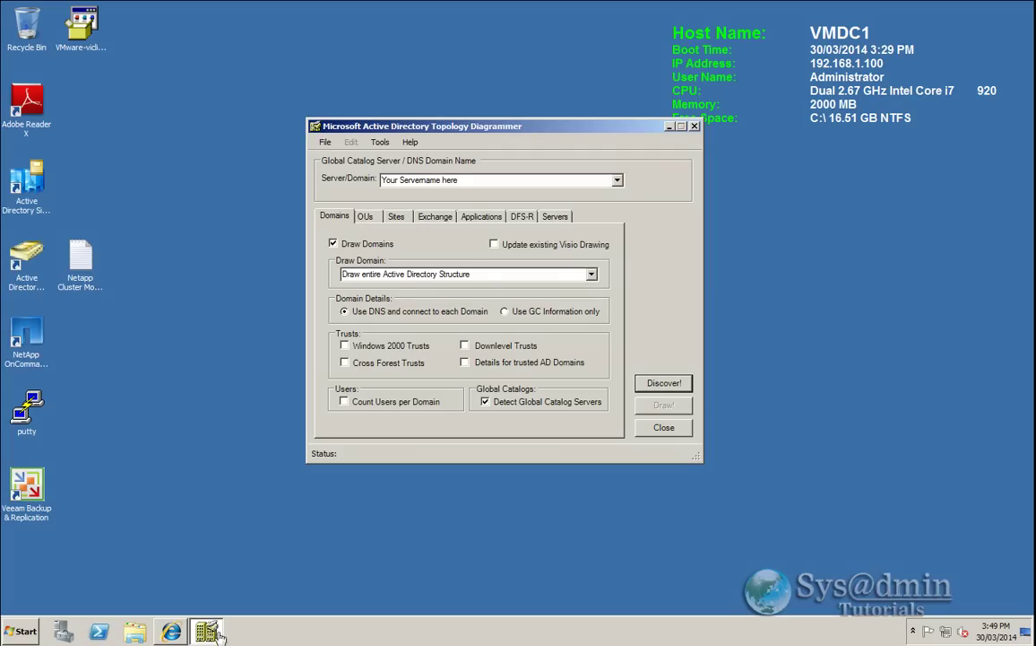
# Step: Set the server/domain to vmad1.vmlab.local, enable Count Users per Domain, and acknowledge the warning
pyautogui.click(162, 624)
pyautogui.click(469, 179)
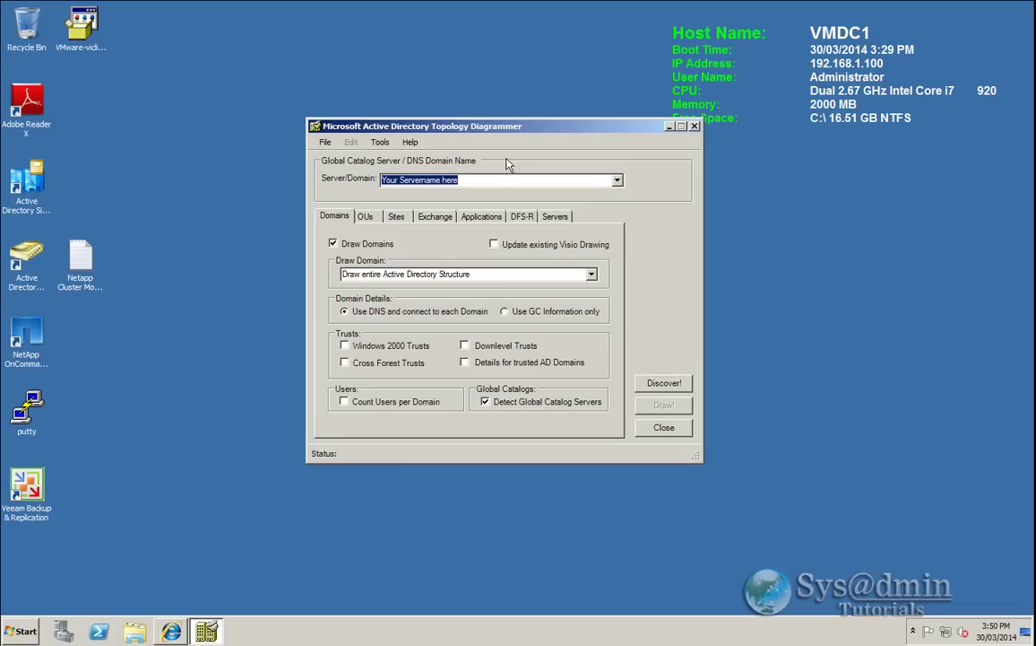
pyautogui.write('v')
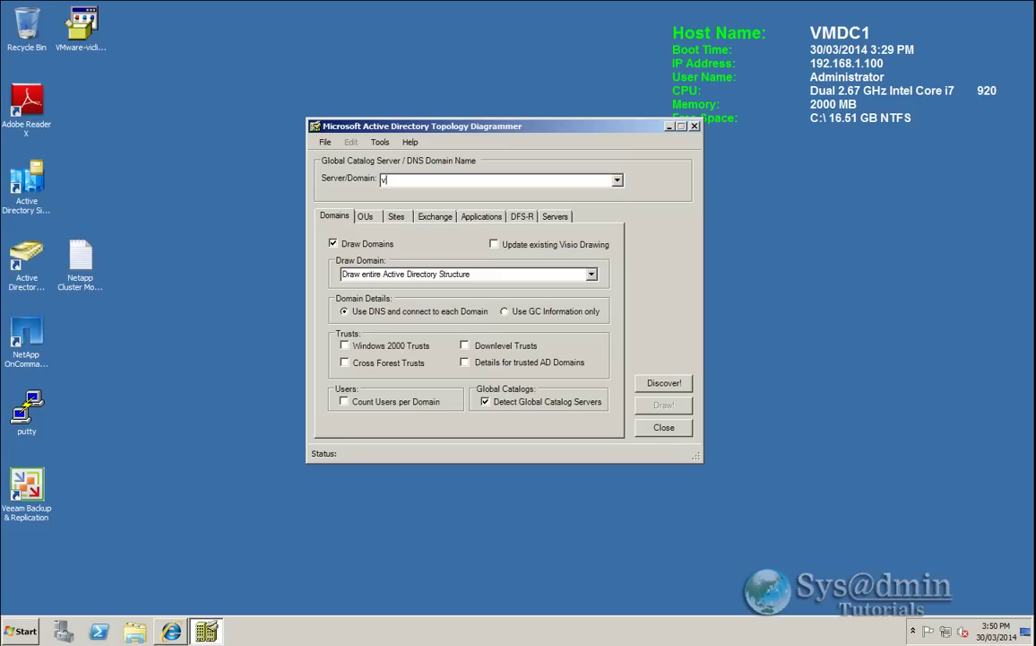
pyautogui.write('mad1')
pyautogui.write('.vmlab')
pyautogui.write('.local')
pyautogui.click(345, 402)
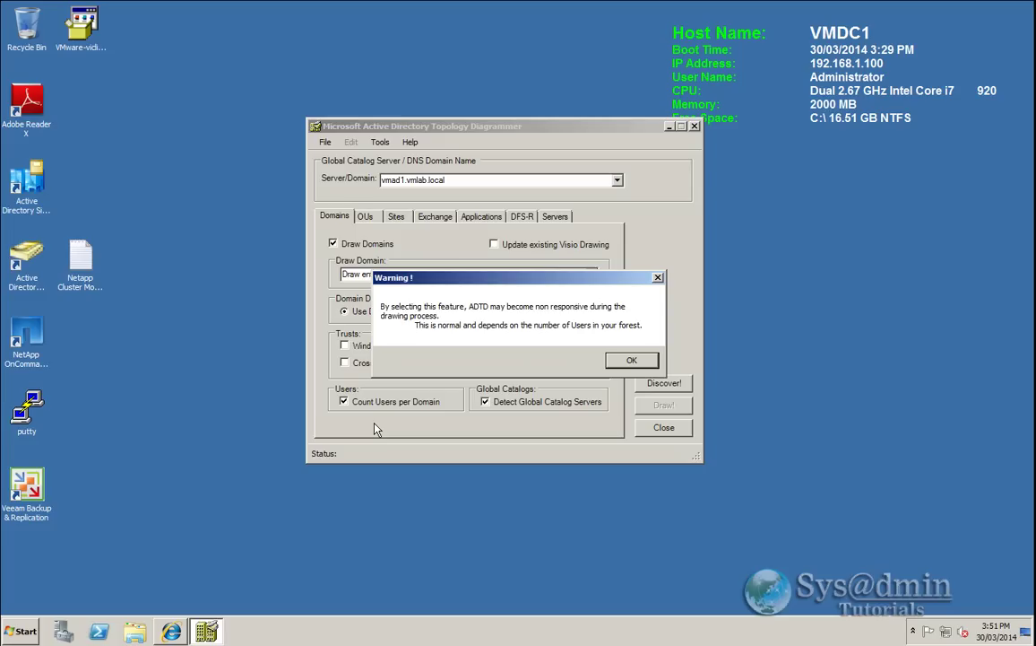
pyautogui.click(628, 360)
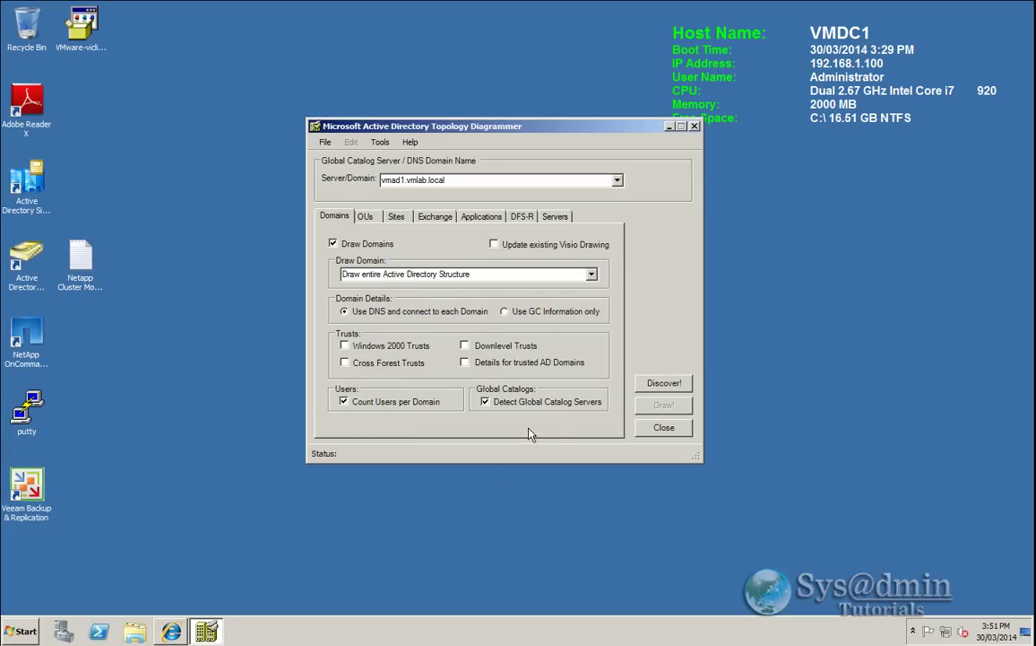
# Step: Enable Draw Organizational Units with Show GPO names on the OUs tab
pyautogui.click(365, 216)
pyautogui.click(333, 245)
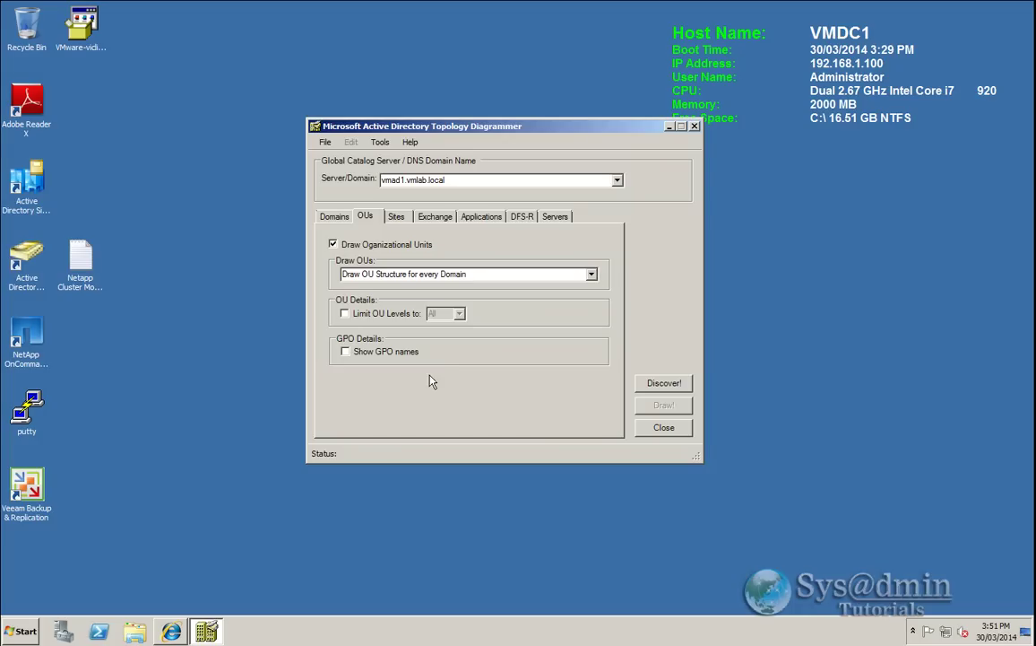
pyautogui.click(346, 351)
# Step: Enable Draw Sites with Include Subnets on the Sites tab
pyautogui.click(397, 217)
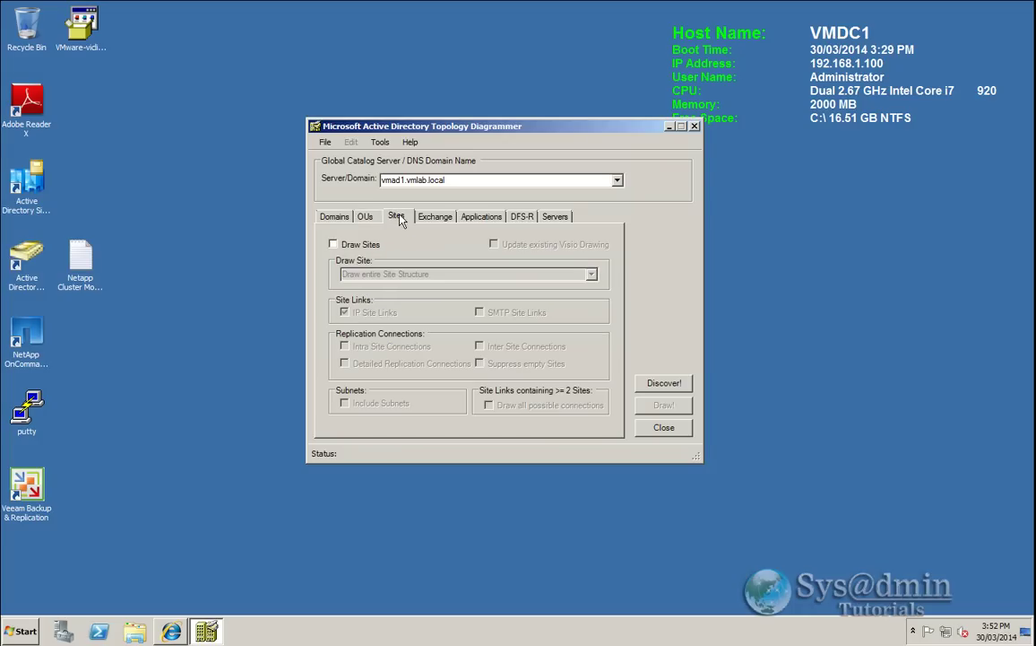
pyautogui.click(333, 244)
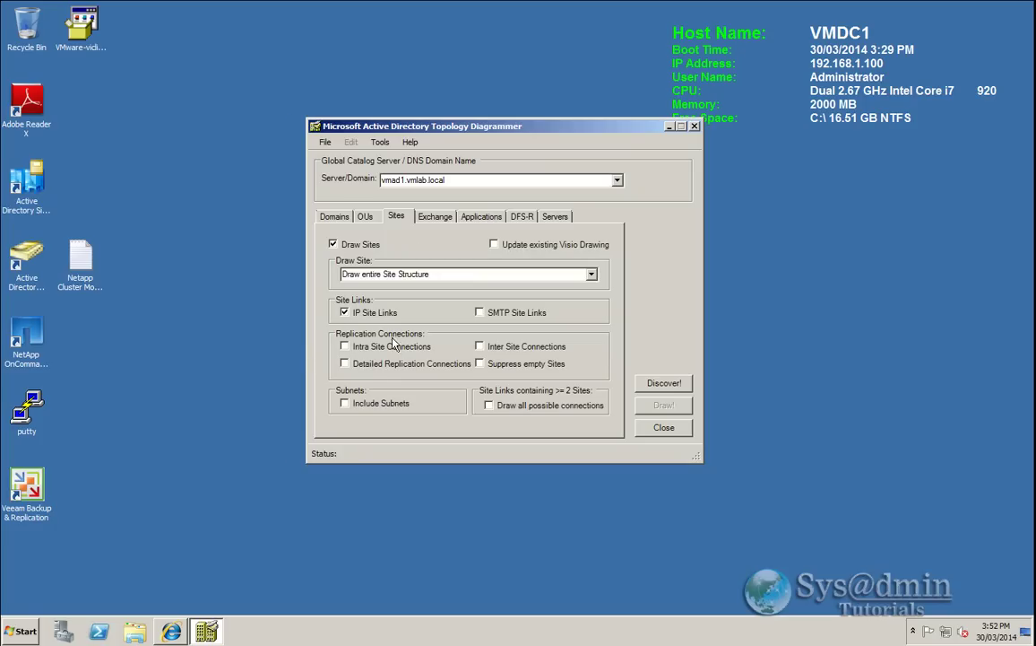
pyautogui.click(346, 404)
# Step: Leave Draw Exchange Organization unticked and view the Applications partition options
pyautogui.click(445, 220)
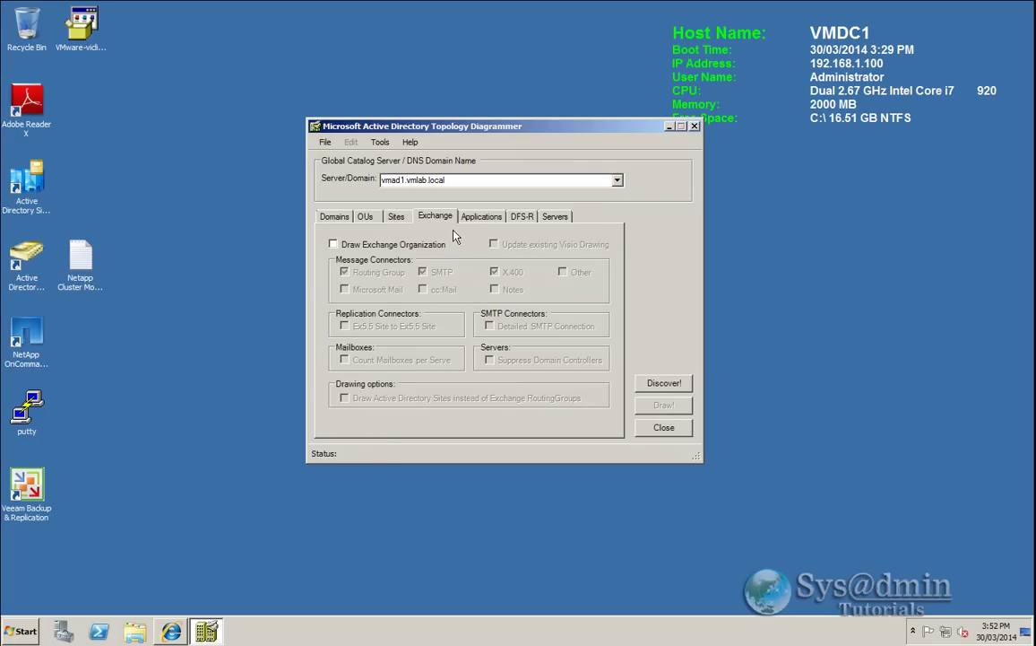
pyautogui.click(335, 246)
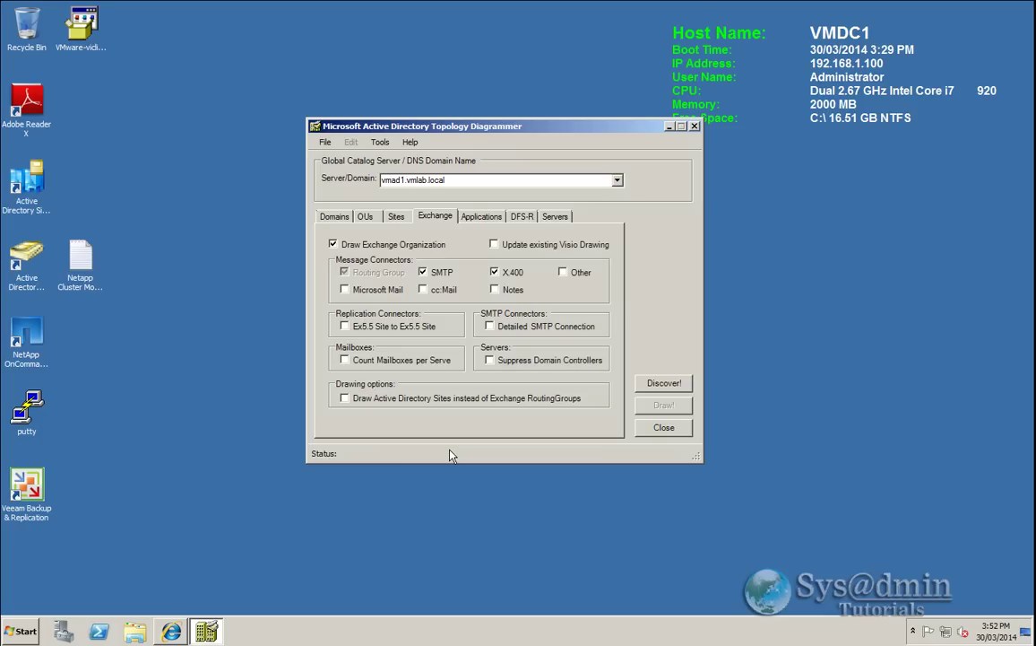
pyautogui.click(410, 239)
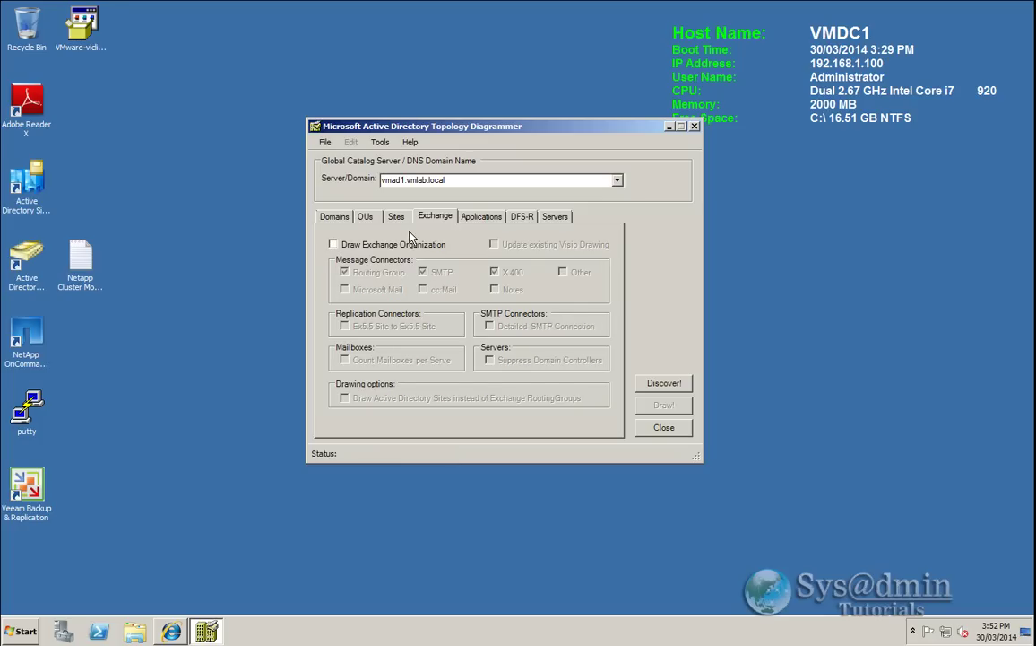
pyautogui.click(467, 217)
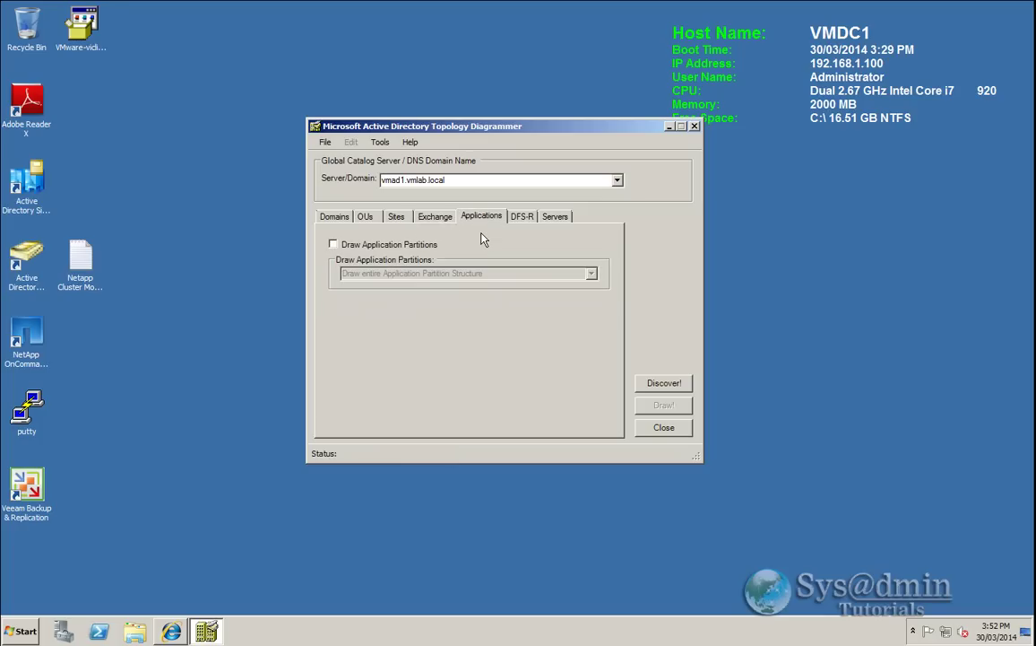
# Step: Review the DFS-R options, then the Servers options with version and FQDN drawing enabled
pyautogui.click(529, 221)
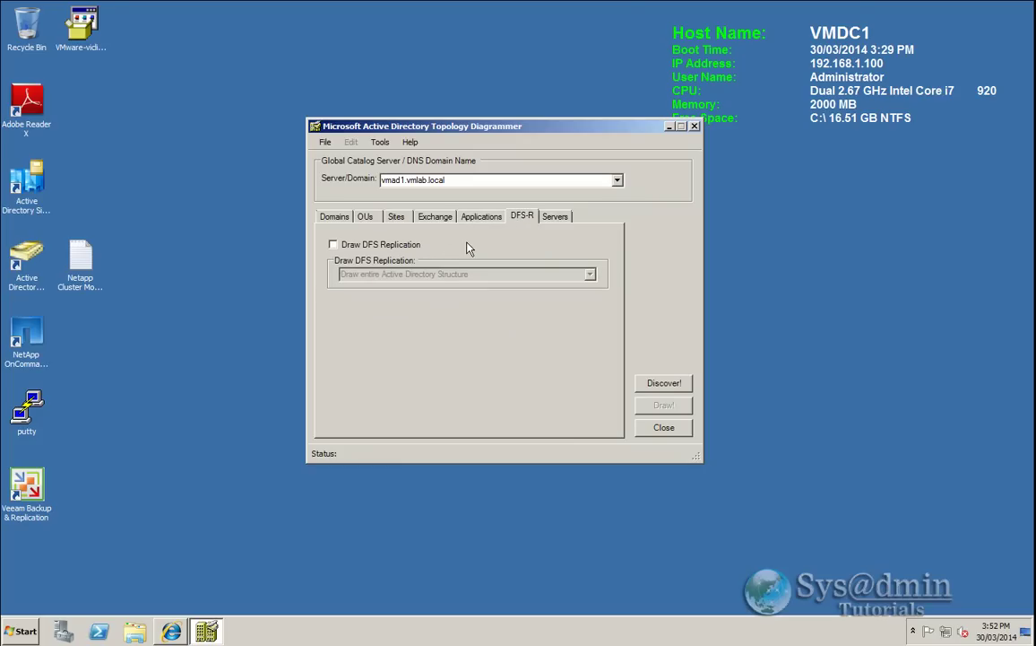
pyautogui.click(555, 220)
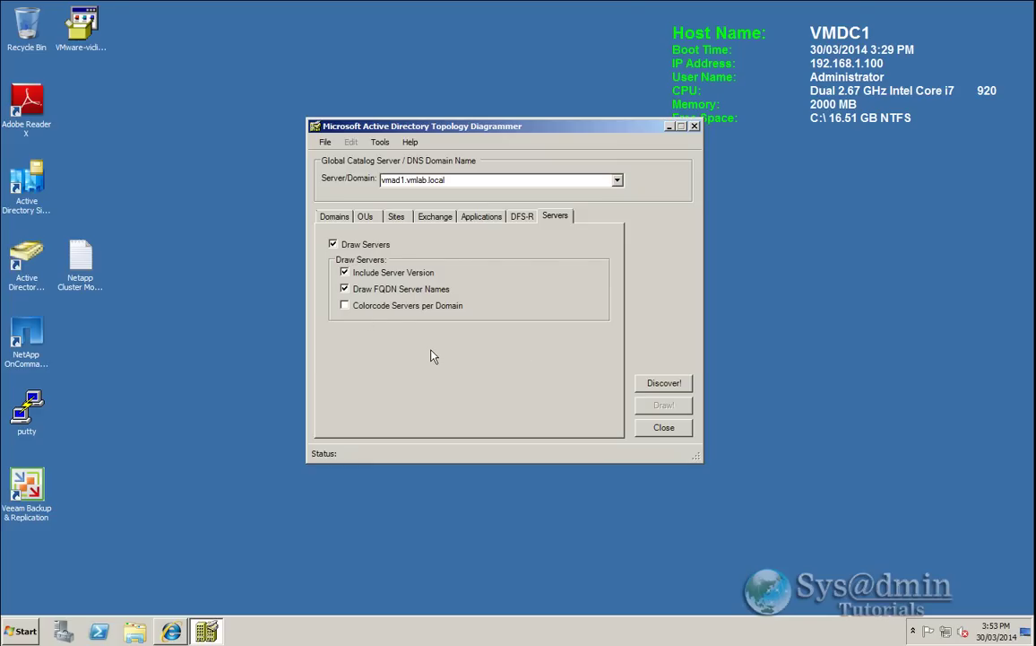
# Step: Discover the forest (1 domain, 2 app partitions, 2 sites) and draw the Visio diagrams
pyautogui.click(662, 385)
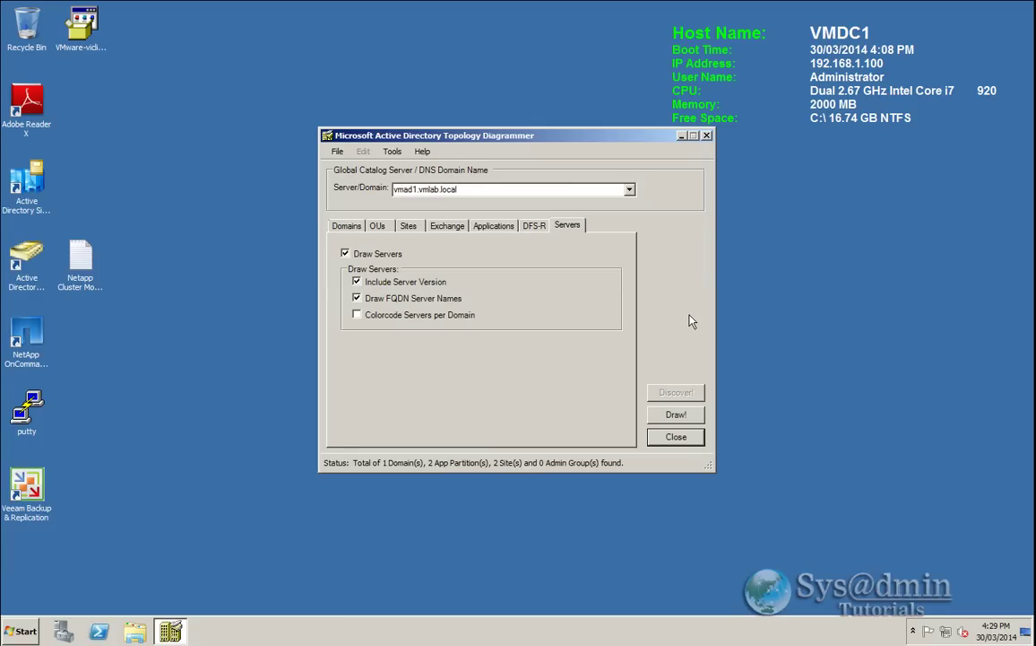
pyautogui.click(679, 418)
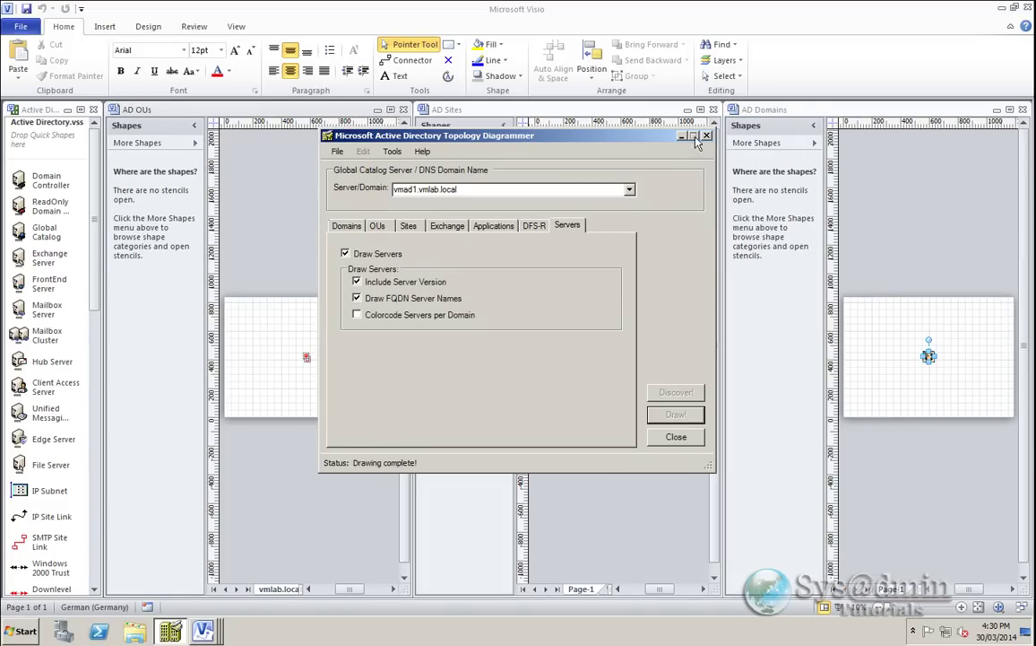
# Step: Maximize and zoom into the AD OUs drawing in Visio, then minimize it
pyautogui.click(620, 125)
pyautogui.click(391, 111)
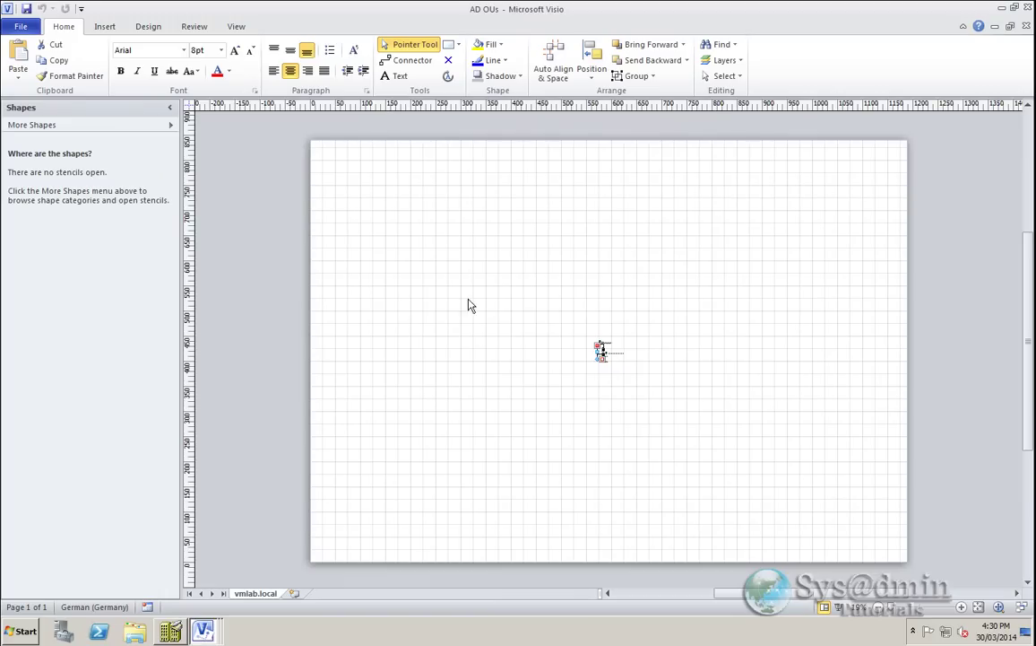
pyautogui.click(961, 607)
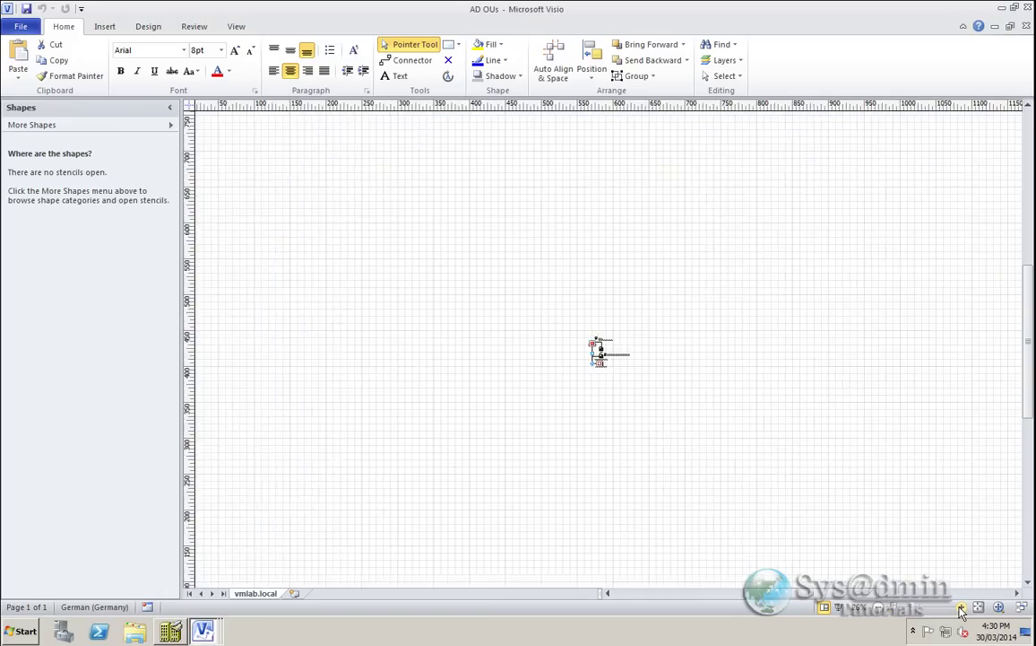
pyautogui.click(961, 607)
pyautogui.click(961, 607)
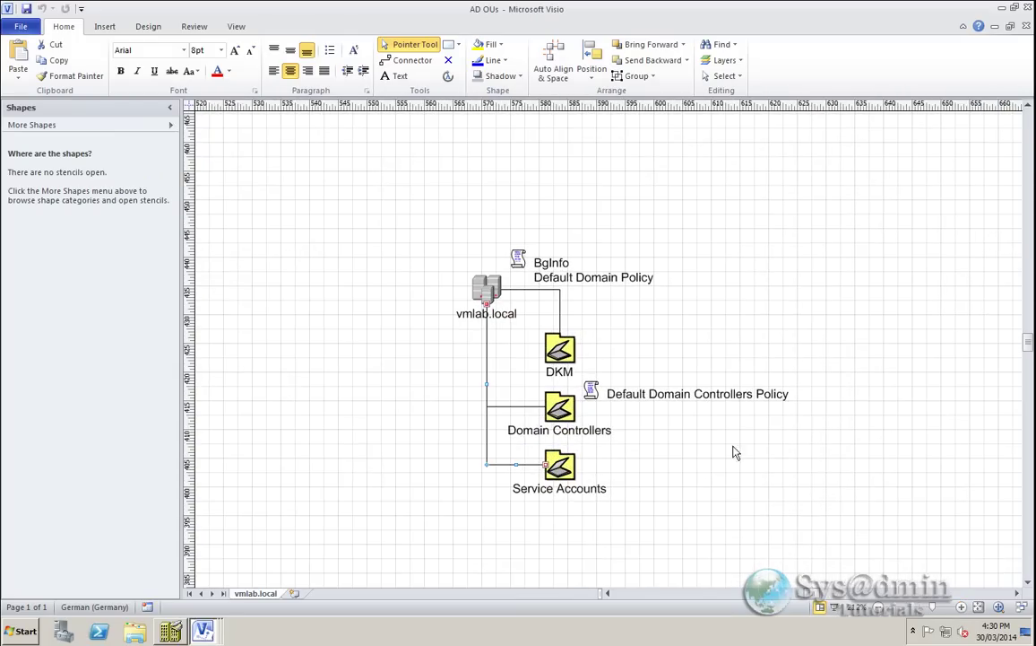
pyautogui.moveTo(560, 466)
pyautogui.click(994, 29)
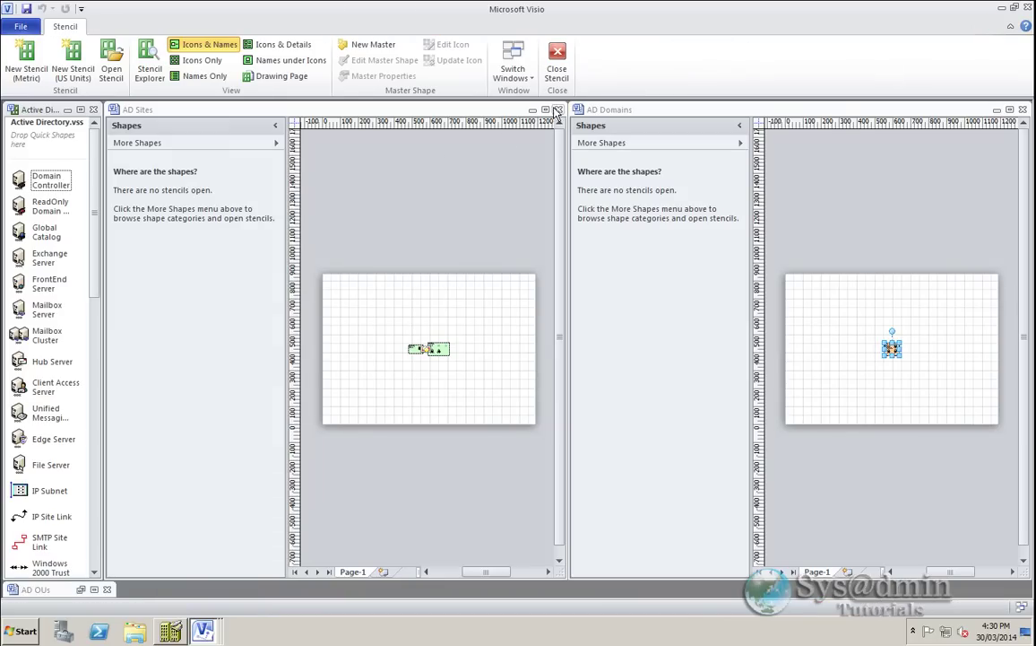
# Step: Maximize the AD Sites drawing and zoom in on Site-1-Primary and Site-2-Secondary
pyautogui.doubleClick(498, 107)
pyautogui.moveTo(577, 351)
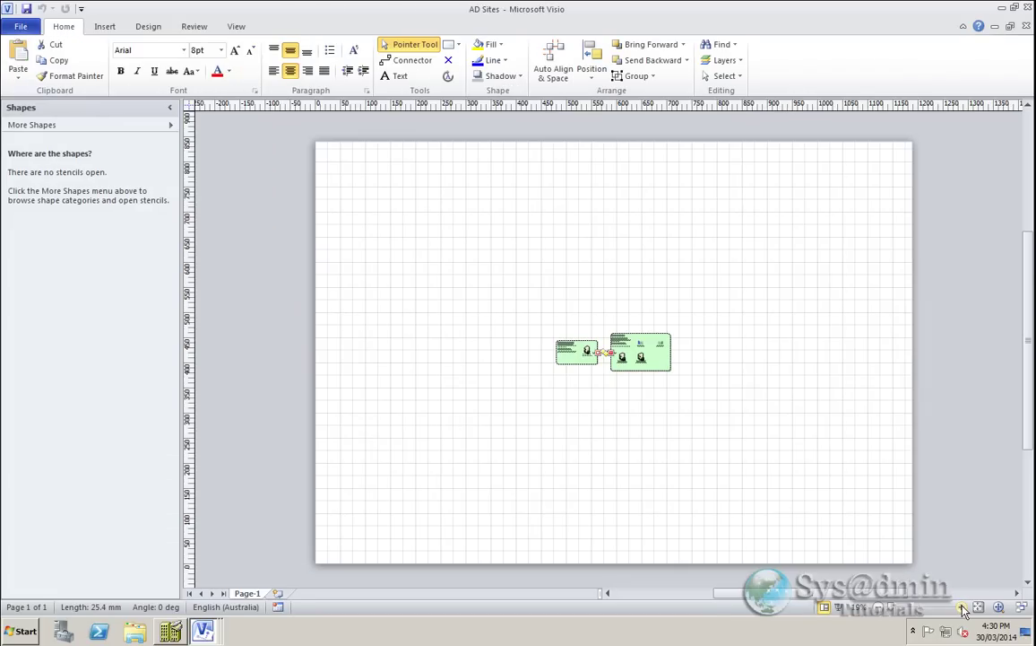
pyautogui.click(963, 610)
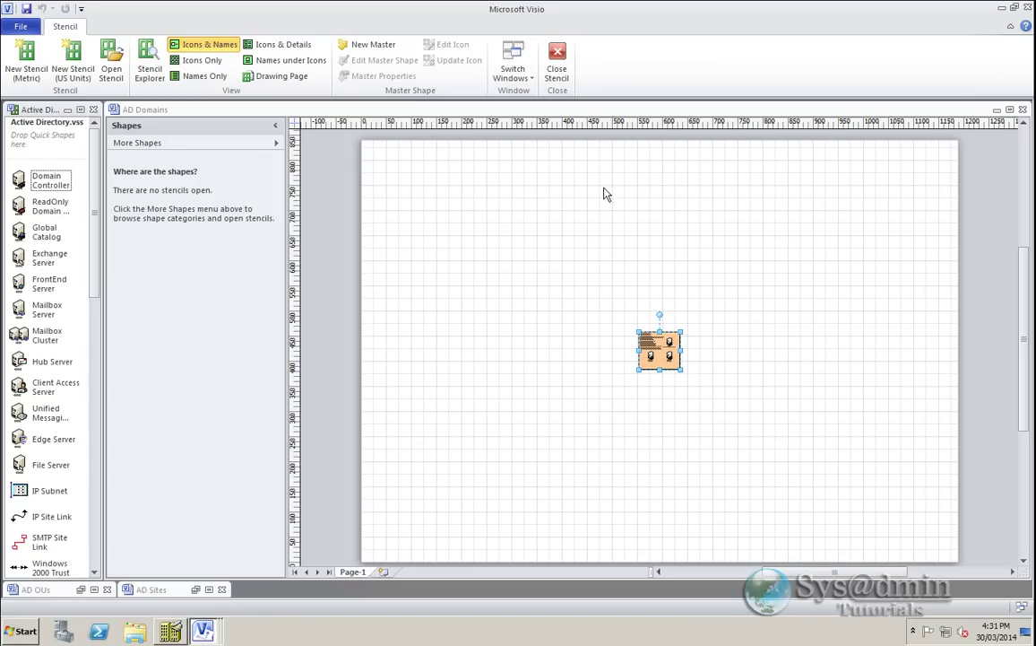
# Step: Close the stencil window and zoom in on the vmlab.local domain shape
pyautogui.click(1022, 109)
pyautogui.click(964, 609)
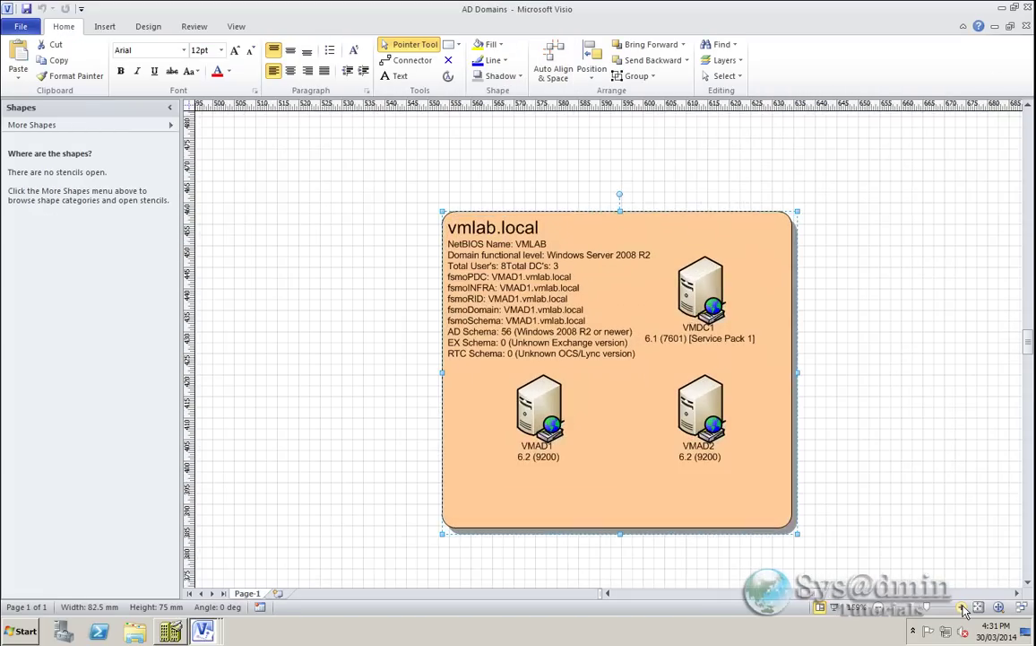